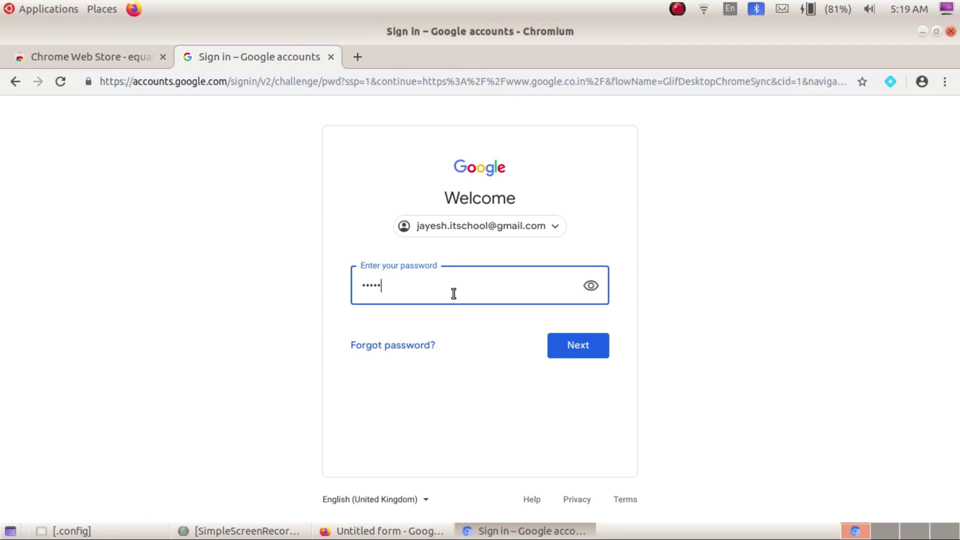
Finish signing in to the Google account with the entered password and turn on Chrome Sync.
click(570, 349)
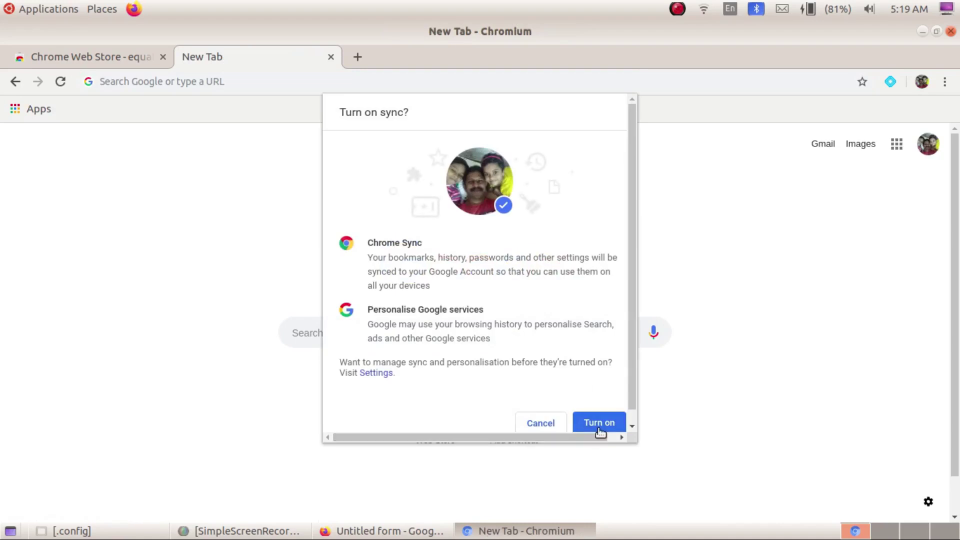
click(600, 423)
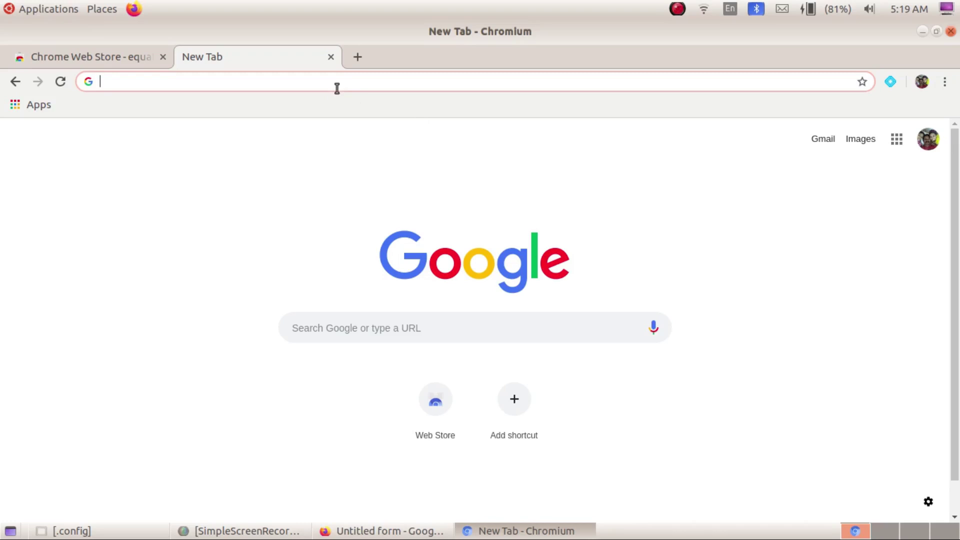
Go to the Google Forms site at forms.google.com.
text(for)
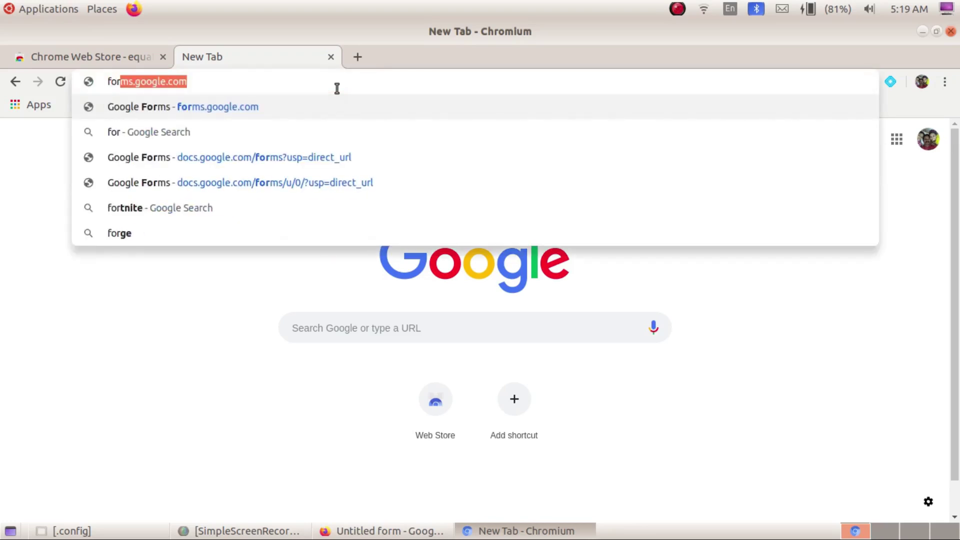
key(BackSpace)
key(BackSpace)
key(BackSpace)
key(BackSpace)
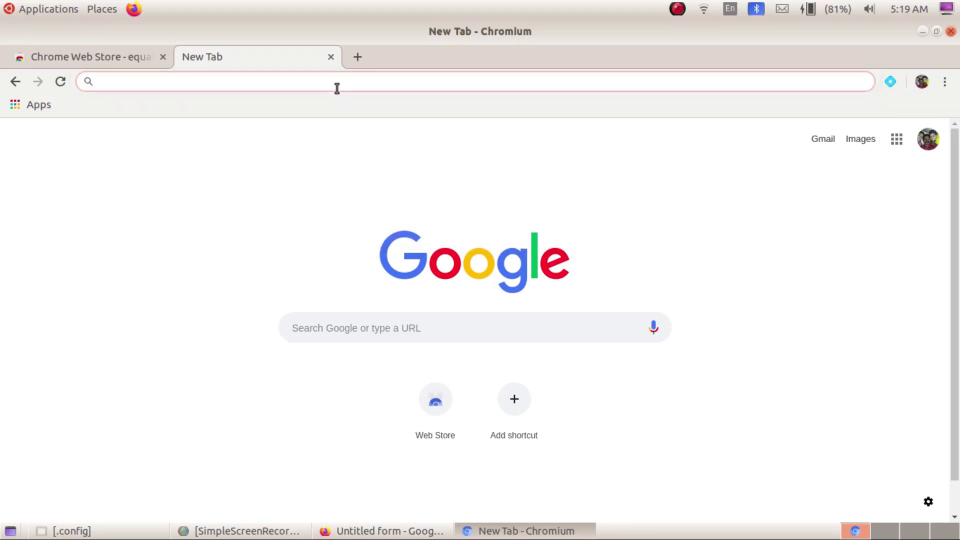
text(forms)
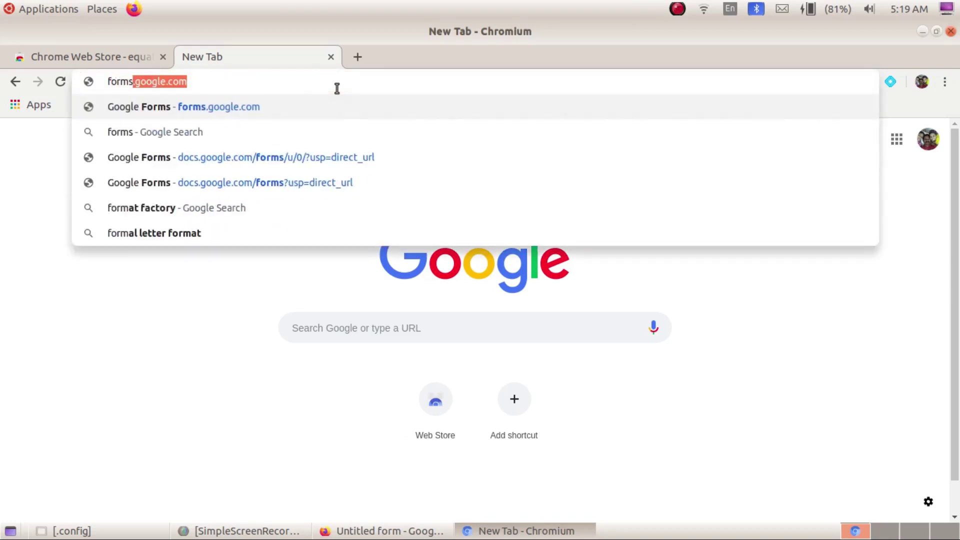
text(.goog)
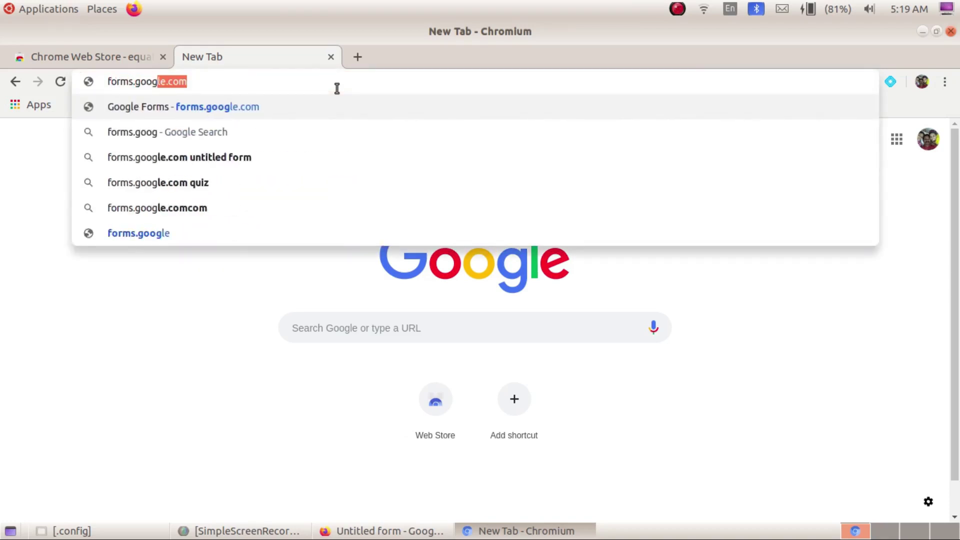
text(le.com)
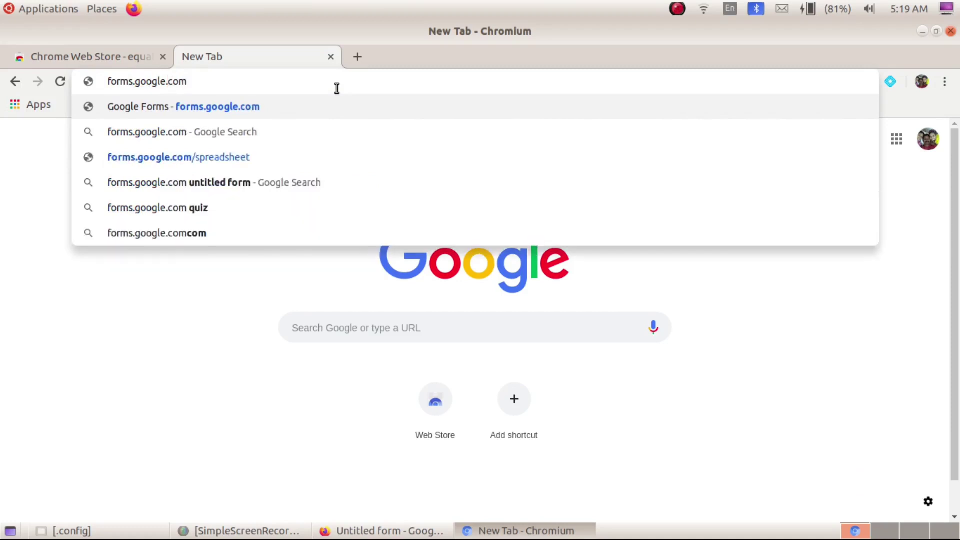
key(Return)
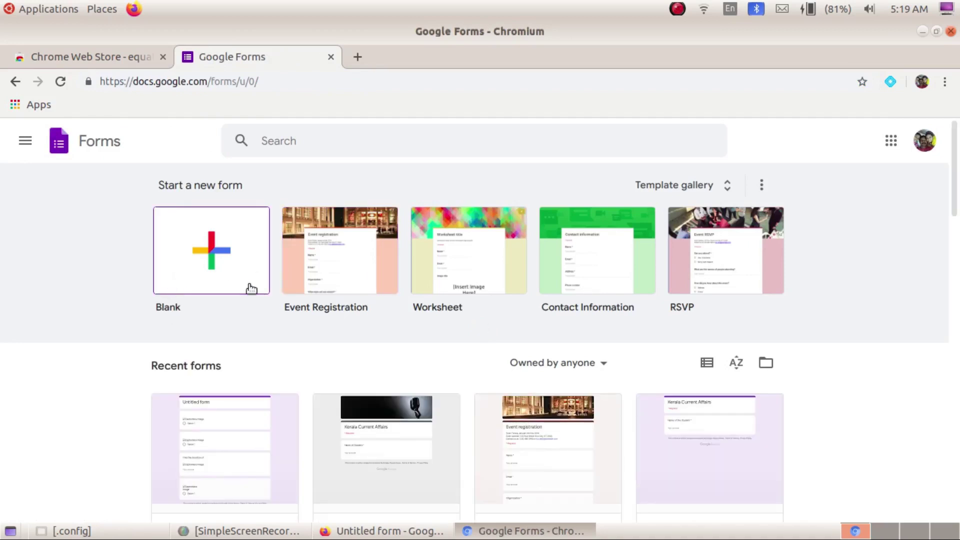
Create a blank form and title it "Maths Quiz".
click(202, 269)
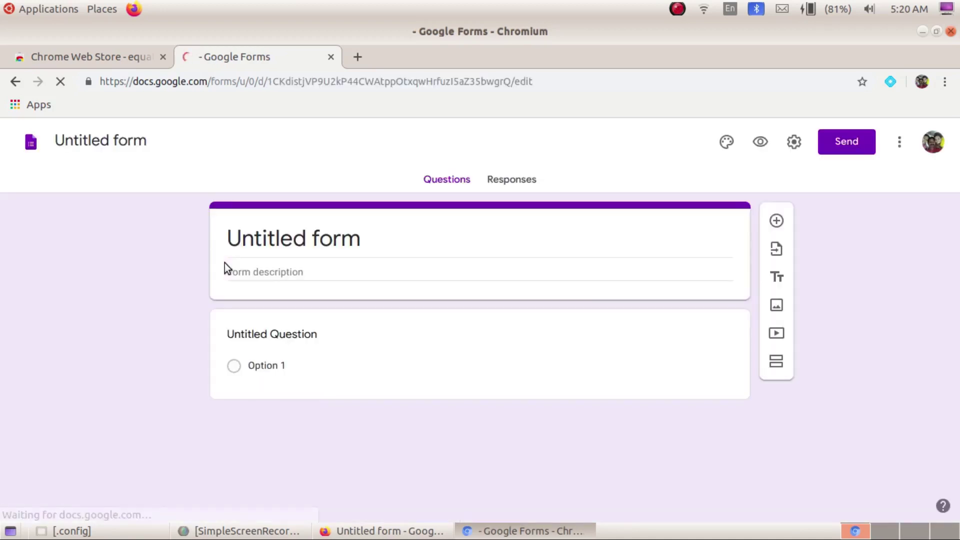
click(306, 250)
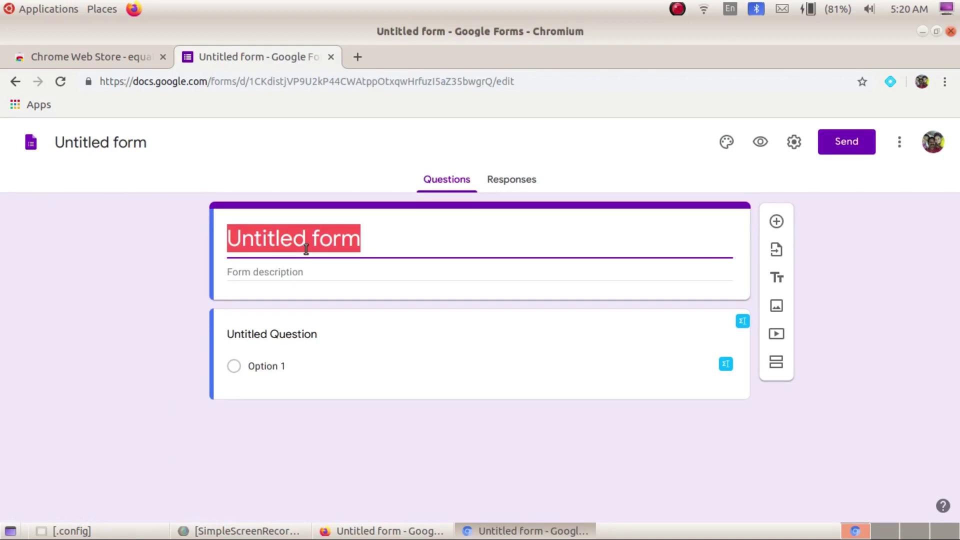
text(Maths)
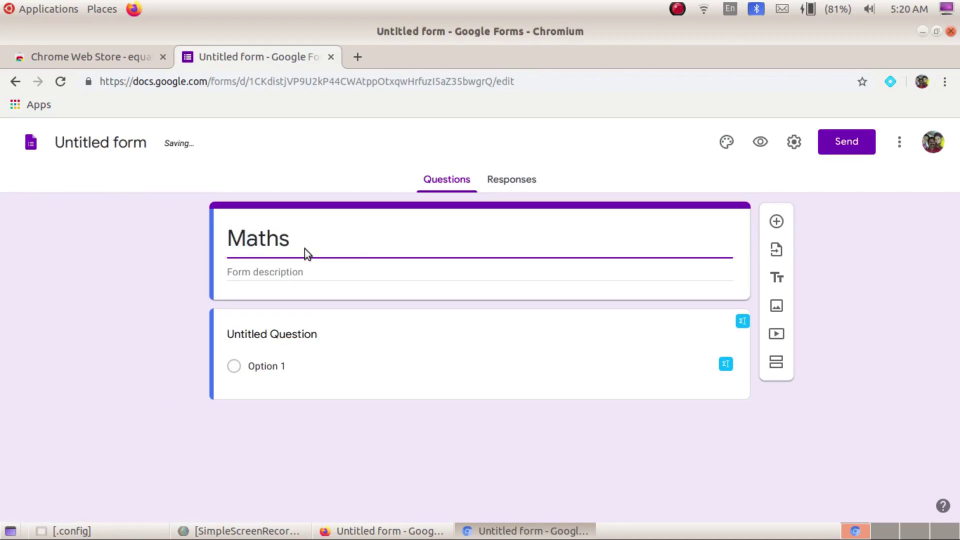
text( Quiz)
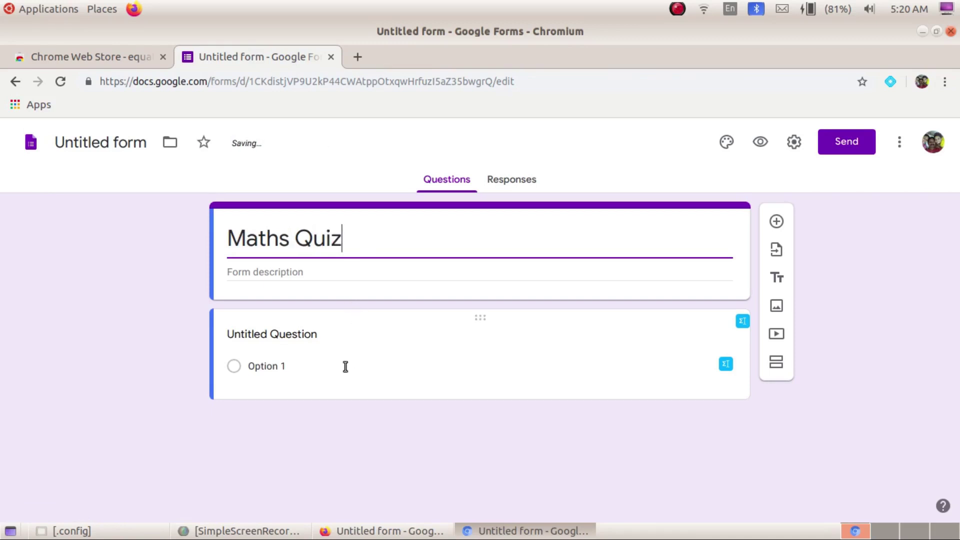
Set the first question's text to "Name" and add a second question below it.
click(335, 342)
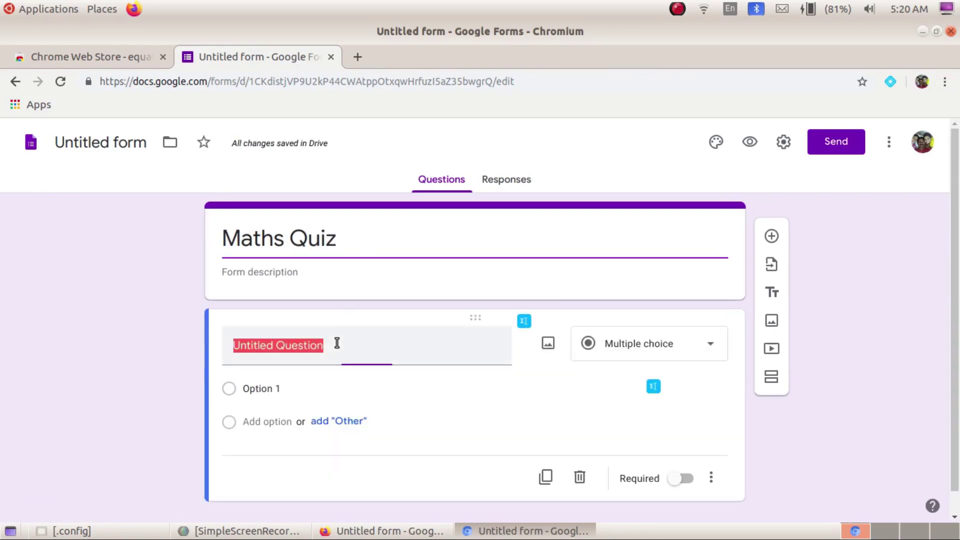
text(Name)
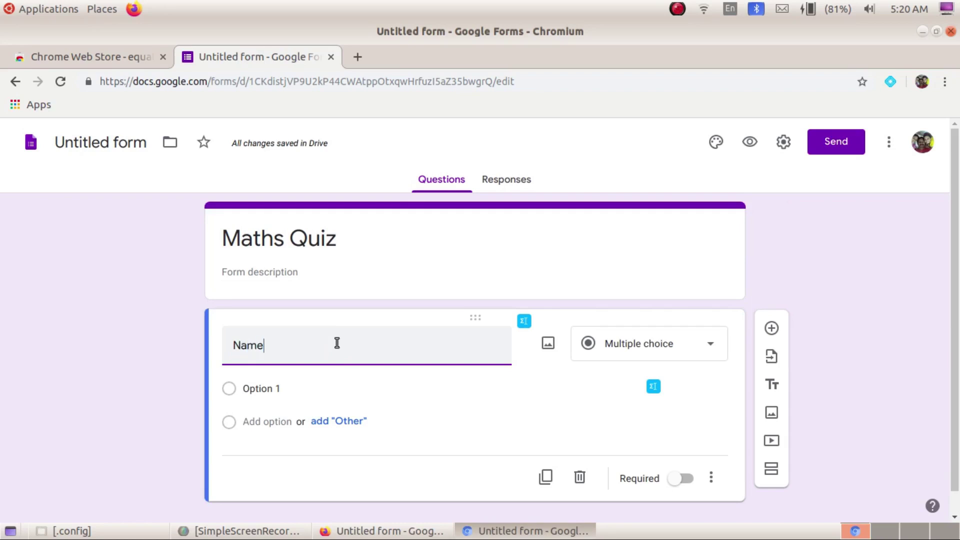
click(772, 328)
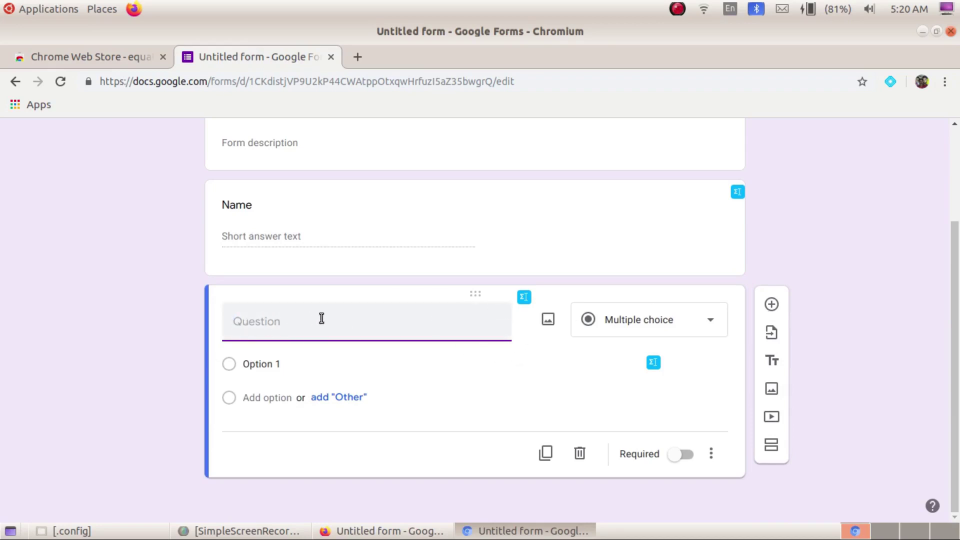
Use EquatIO to insert the equation 7x^2 + 4x - 2 = 0 into the second question.
click(527, 299)
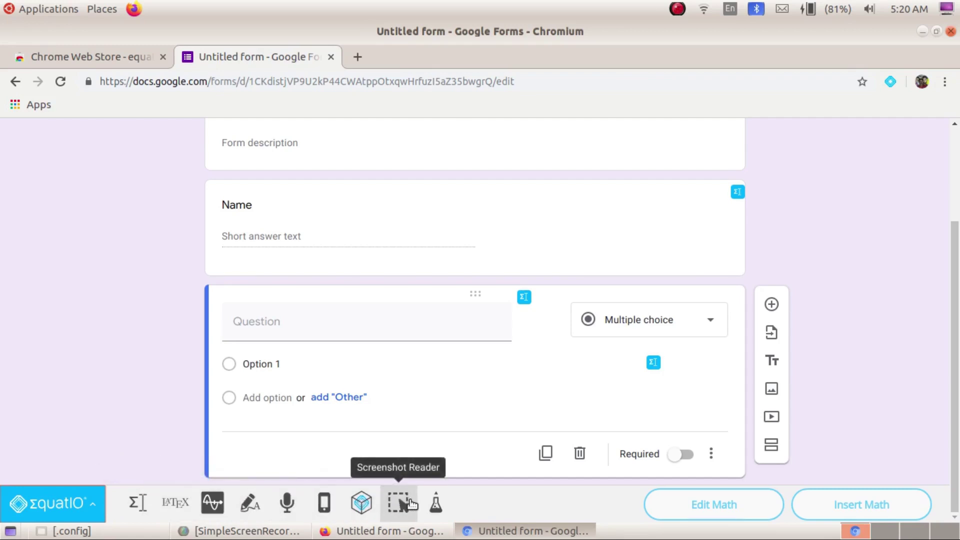
click(144, 500)
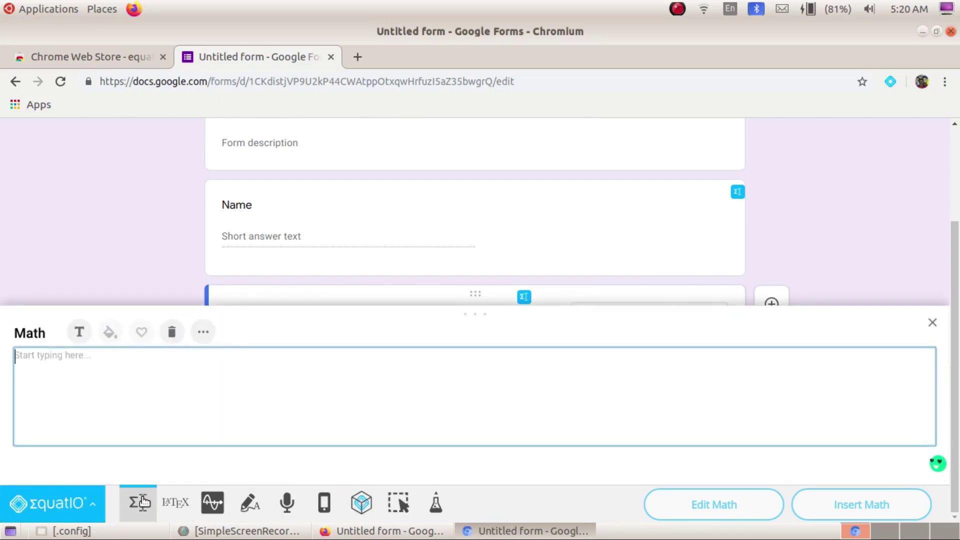
text(7x)
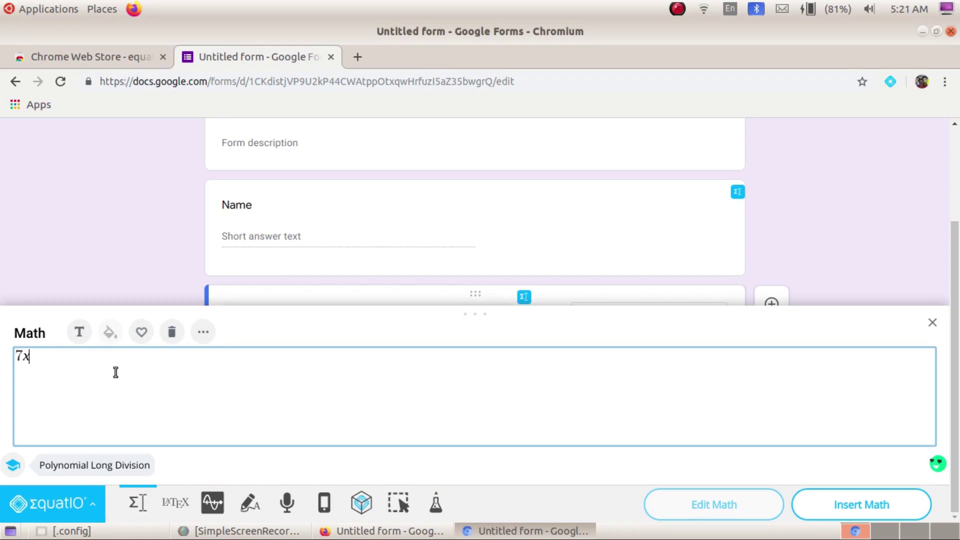
text(^2)
text(+ 4x - 2 )
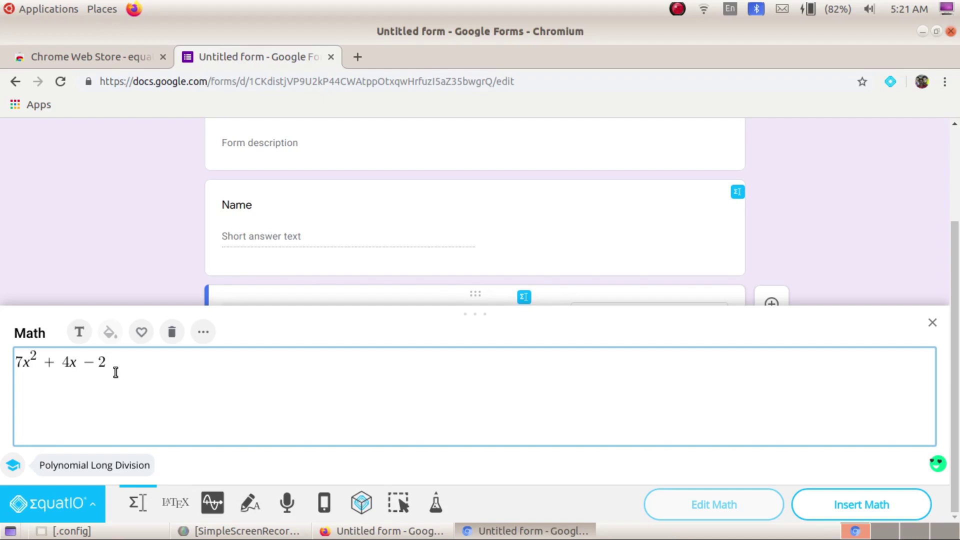
text(= 0)
click(840, 509)
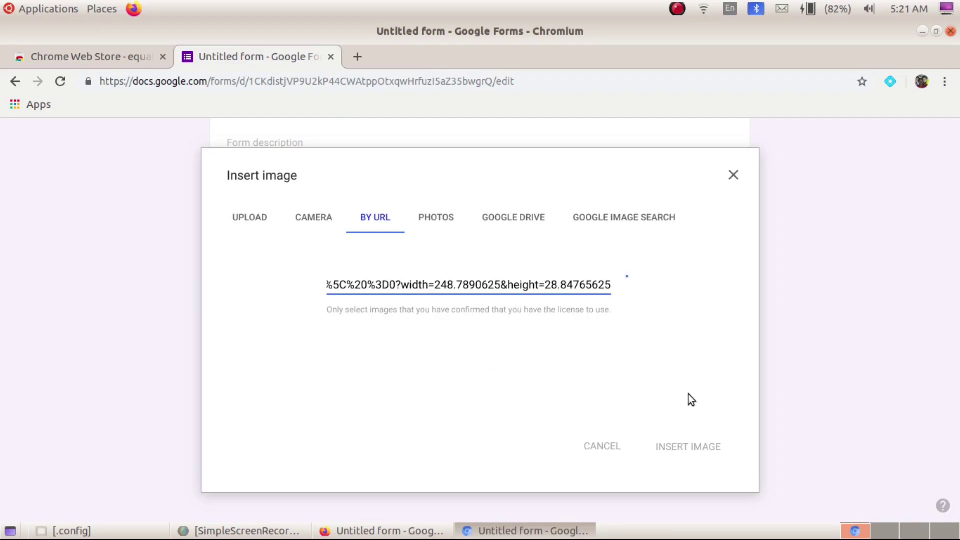
click(666, 439)
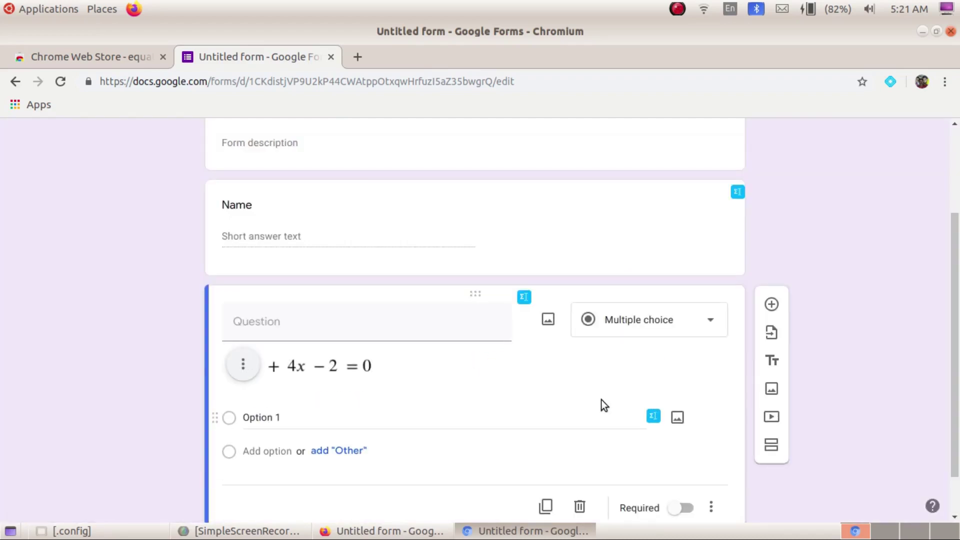
Edit the second question's equation to read 7x^2 + 5x - 2 = 0 and reinsert it.
click(349, 368)
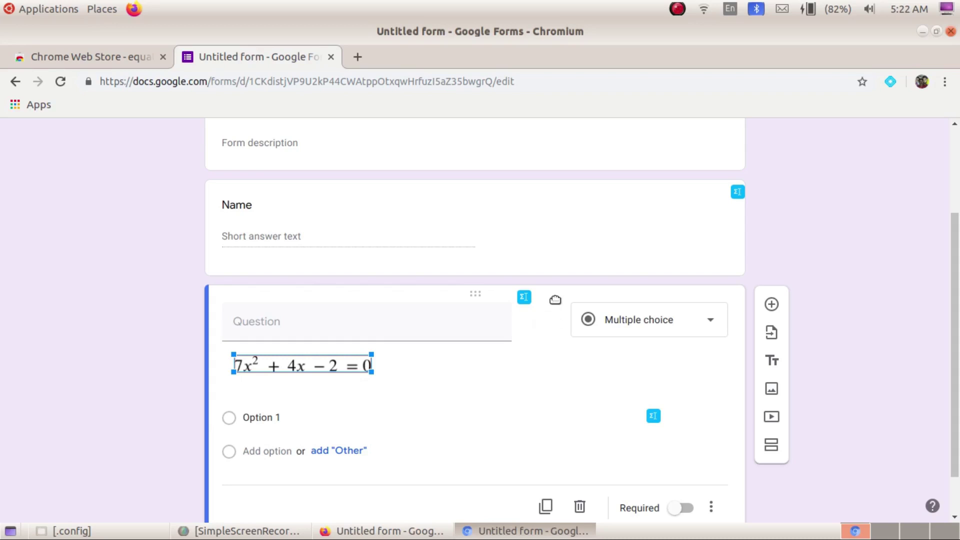
click(524, 297)
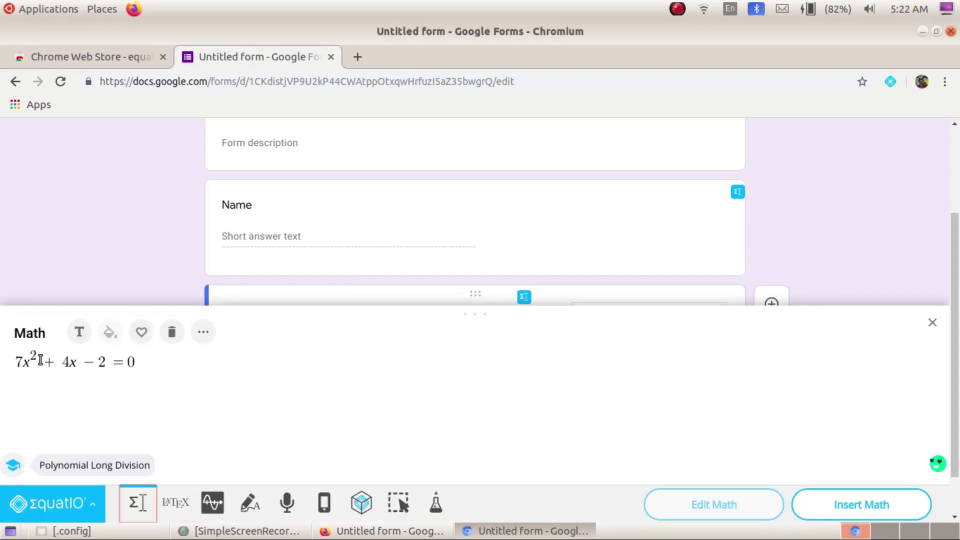
click(78, 364)
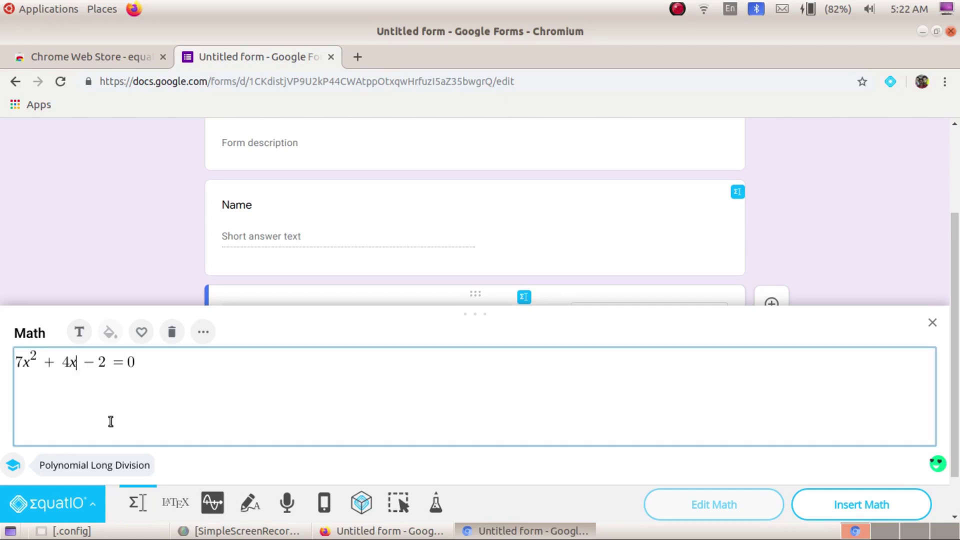
key(Left)
key(BackSpace)
text(5)
click(811, 503)
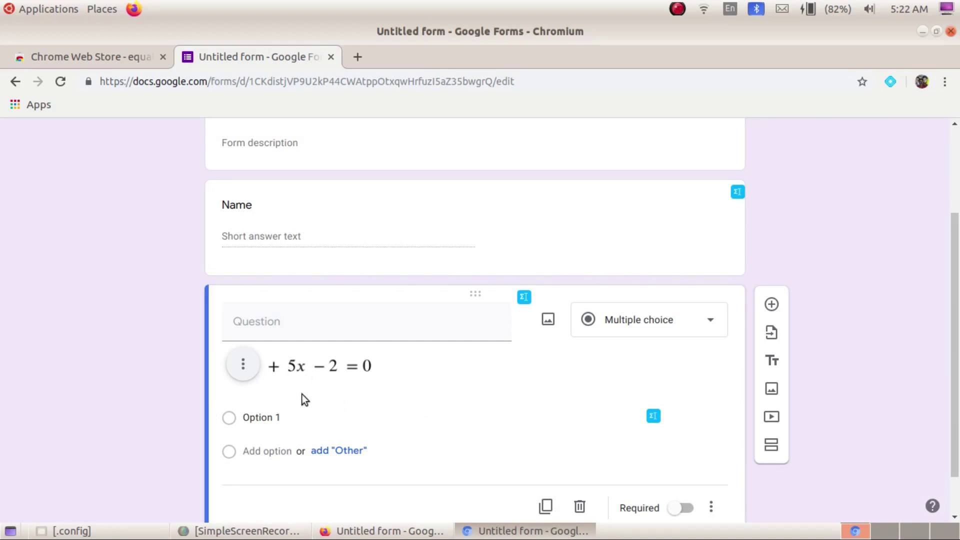
Try center alignment on the second question's equation image and return it to left alignment.
click(244, 369)
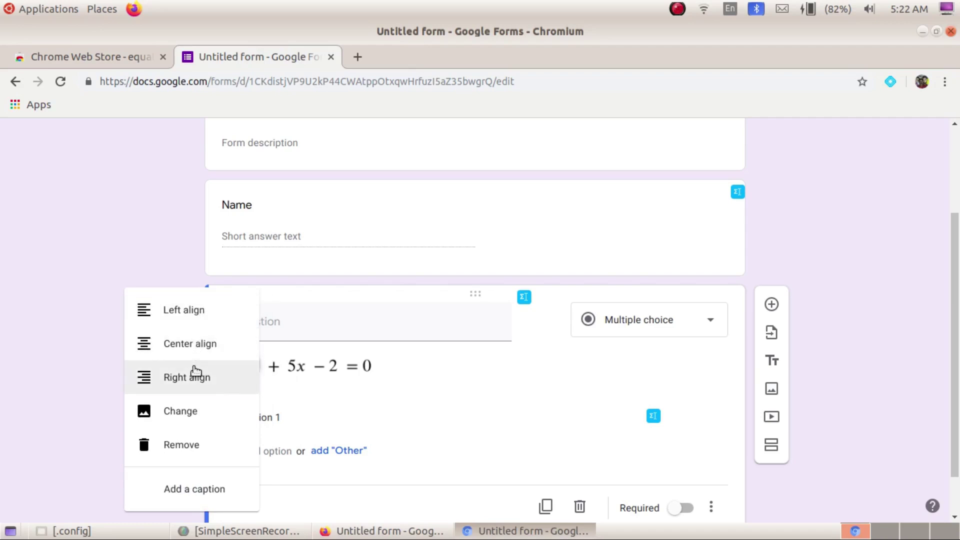
click(203, 347)
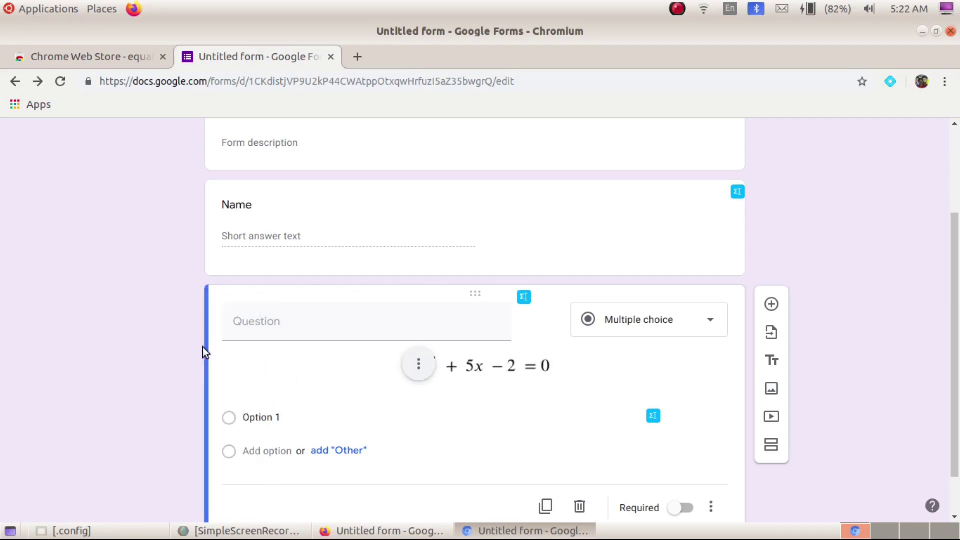
click(420, 368)
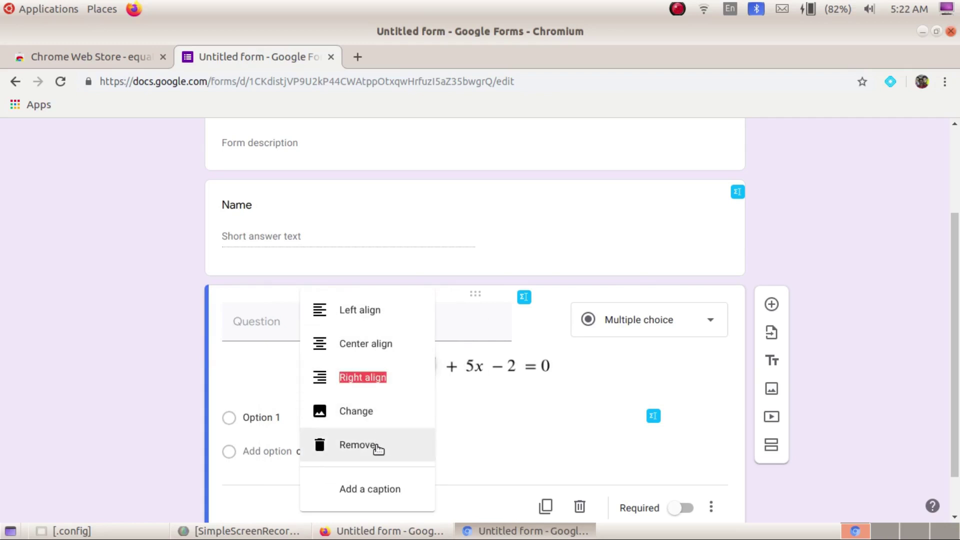
click(382, 316)
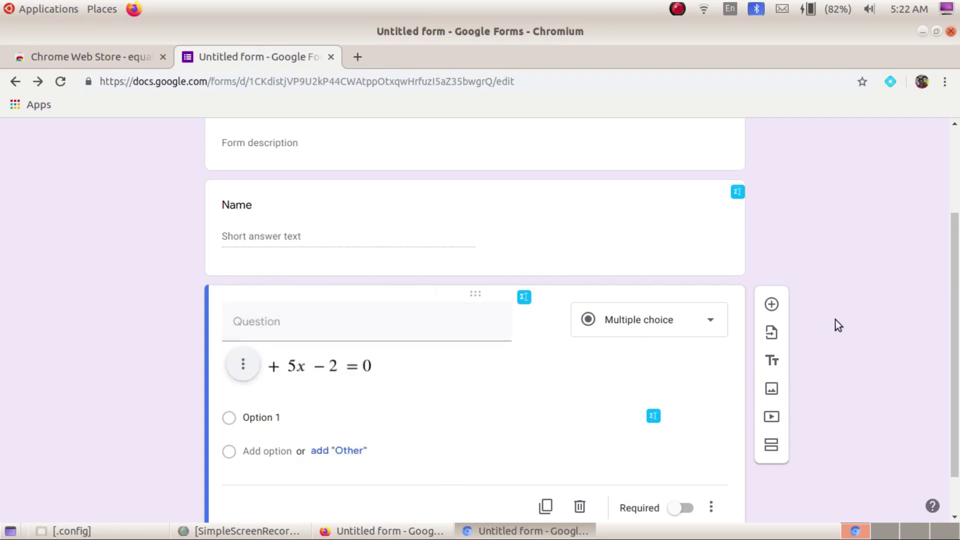
Add a new multiple choice question below the equation question.
scroll(838, 318, down, 2)
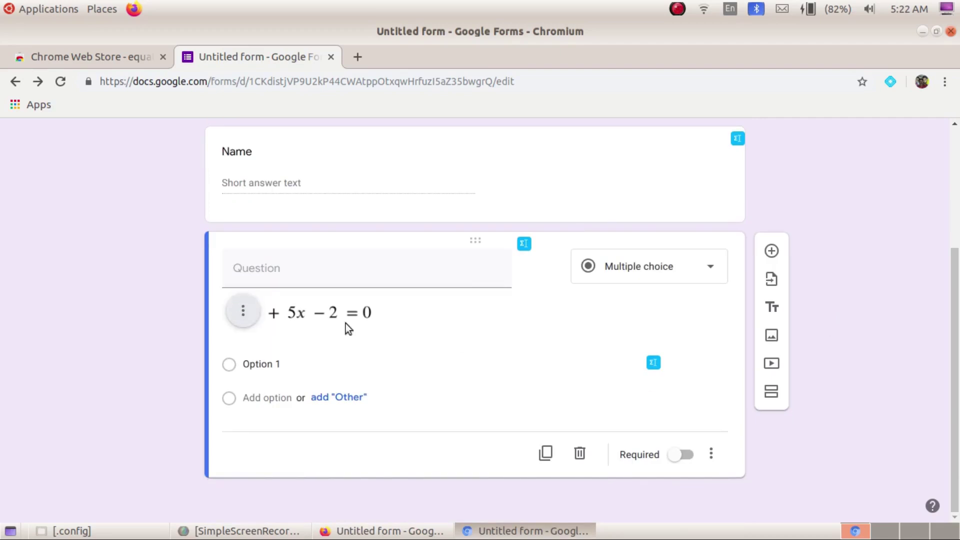
click(771, 251)
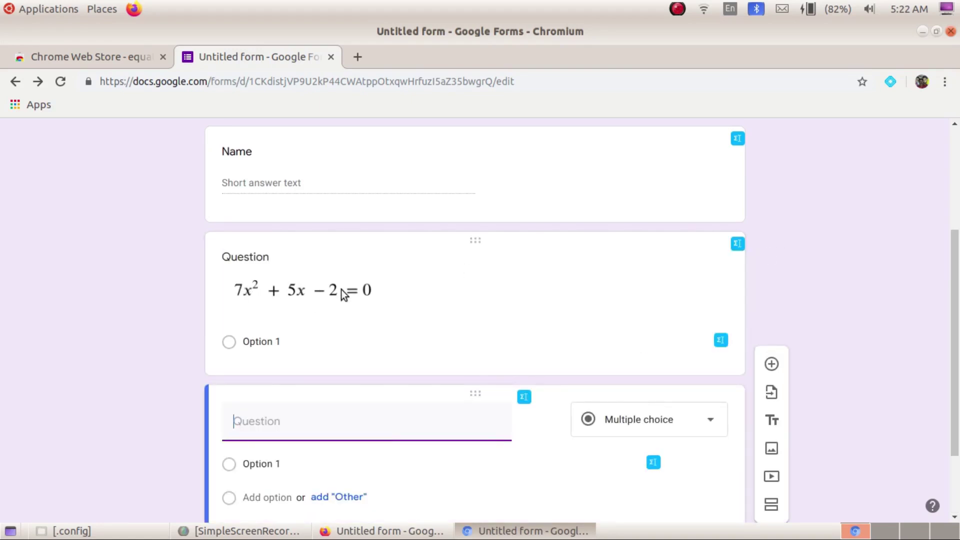